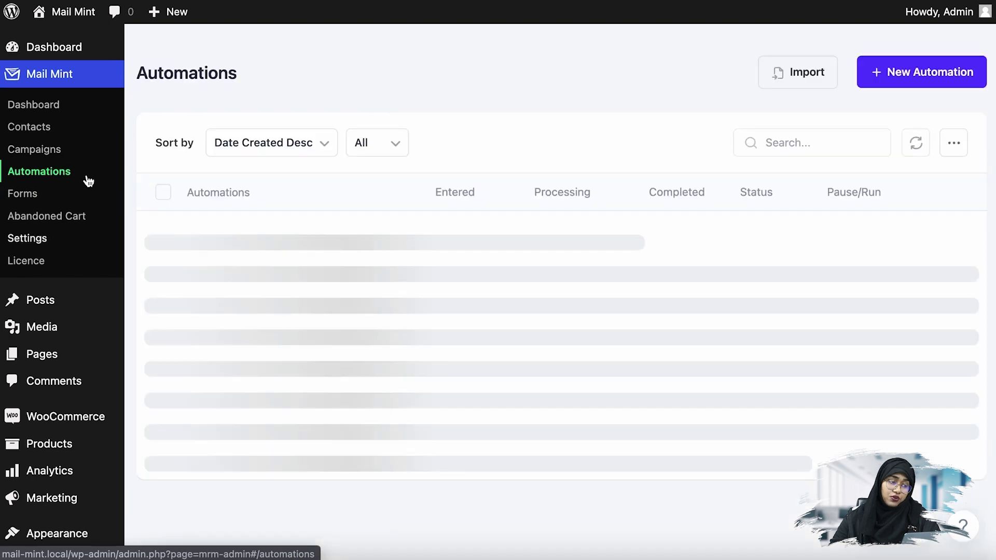
Create a new automation from the Abandoned Cart Recovery Emails template
left_click(934, 75)
scroll(285, 411, "down", 5)
scroll(261, 419, "down", 4)
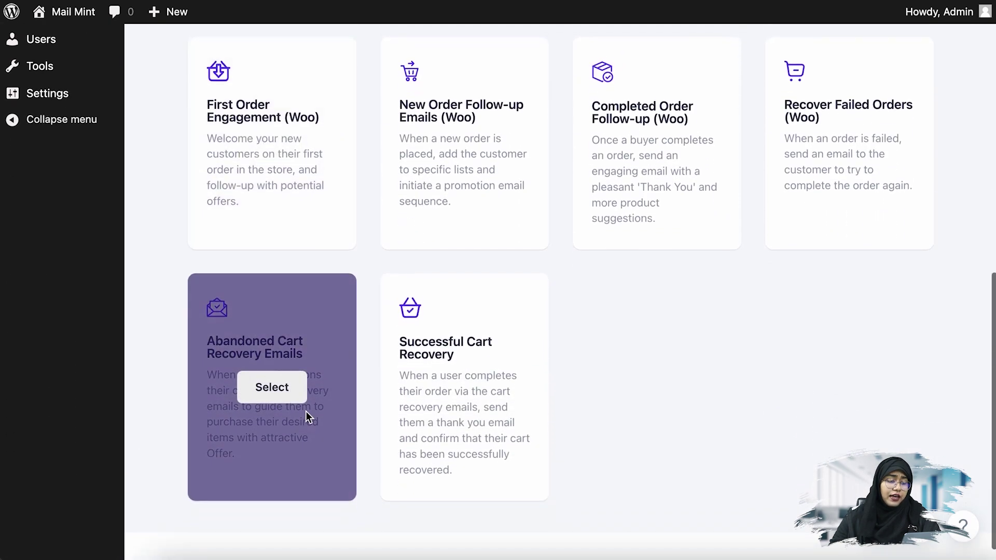
left_click(280, 402)
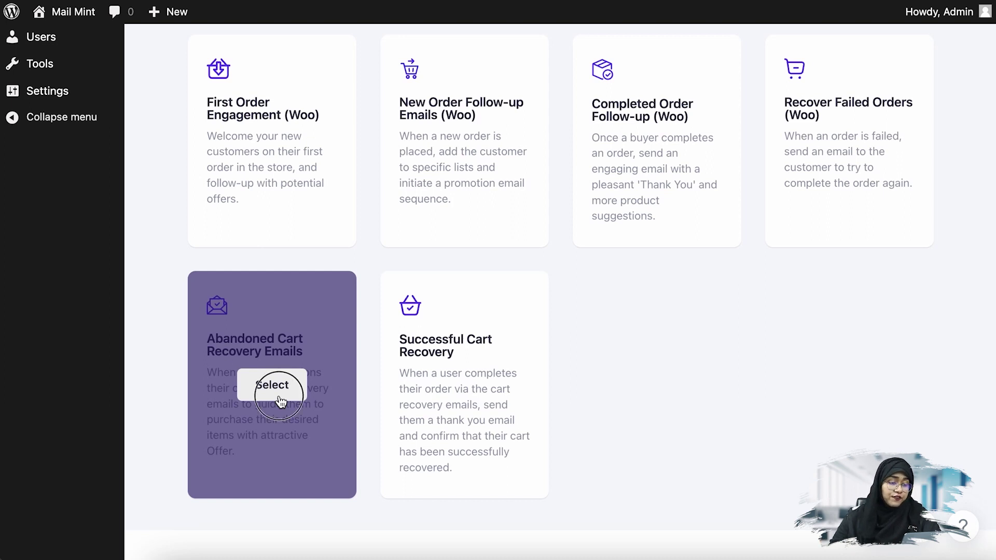
Open the email design of the Send An Email step that follows the 1-hour delay in the workflow
scroll(728, 243, "down", 15)
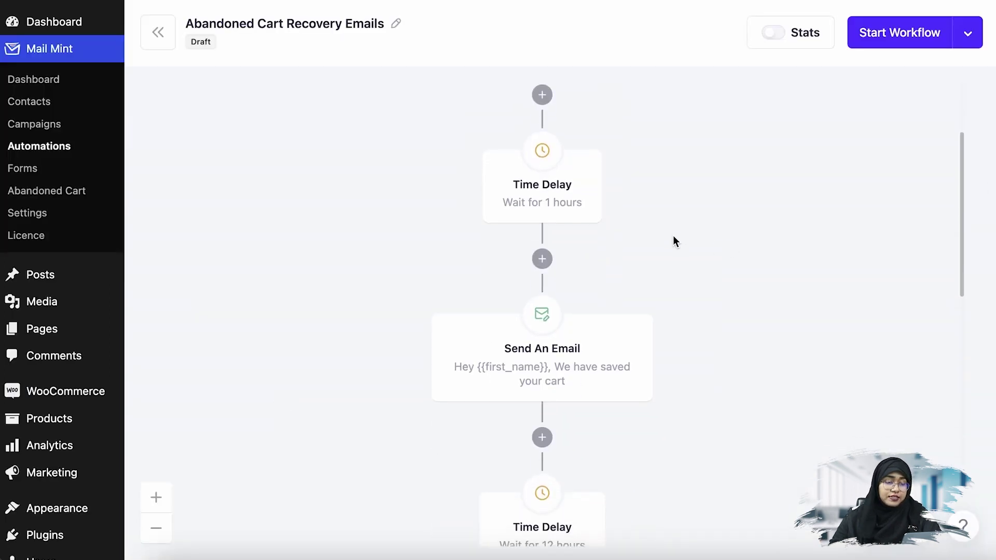
scroll(653, 234, "up", 10)
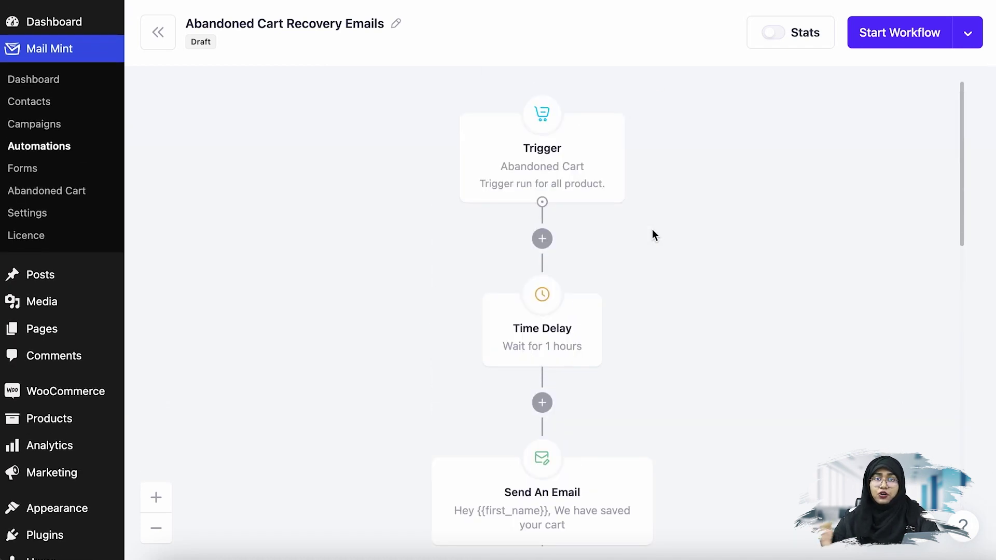
scroll(652, 229, "down", 5)
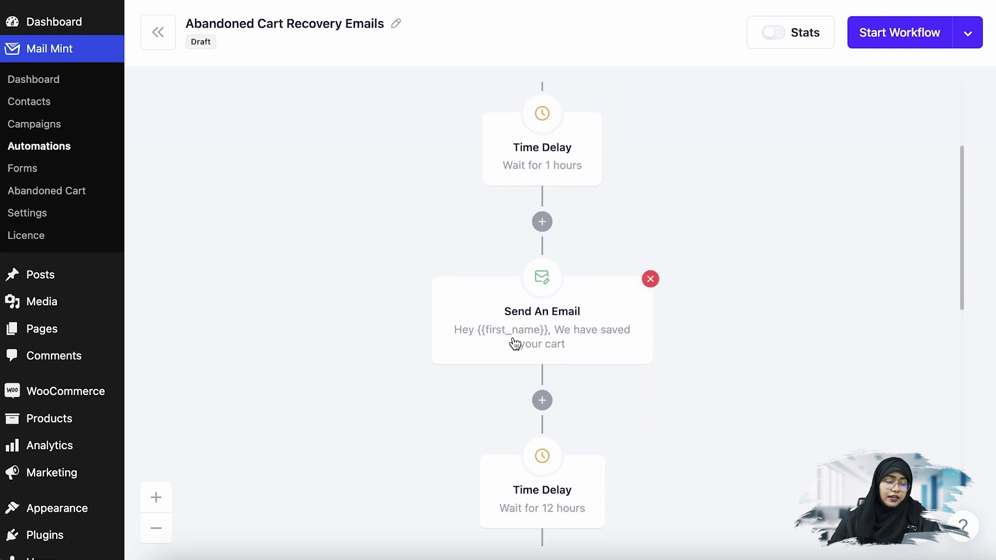
left_click(574, 343)
scroll(918, 356, "down", 6)
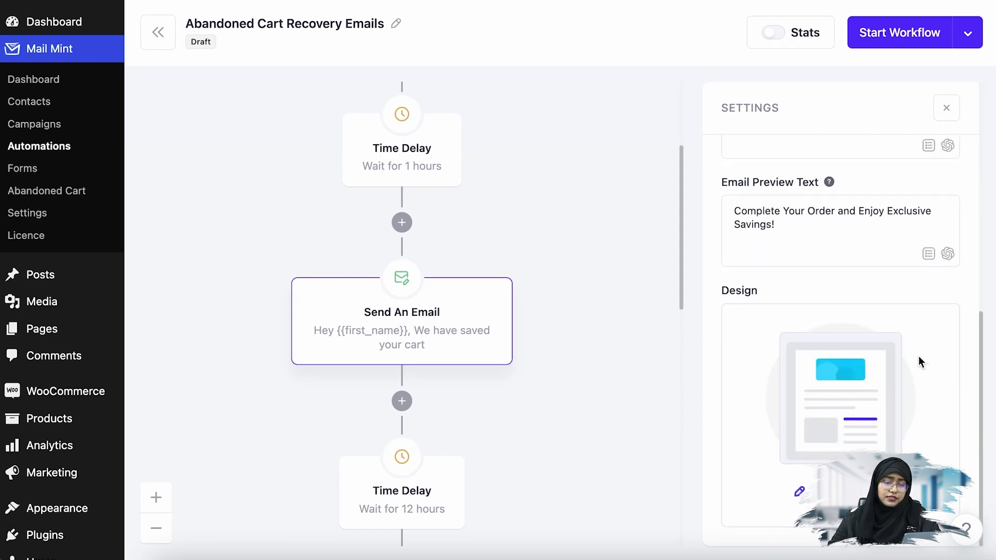
left_click(799, 491)
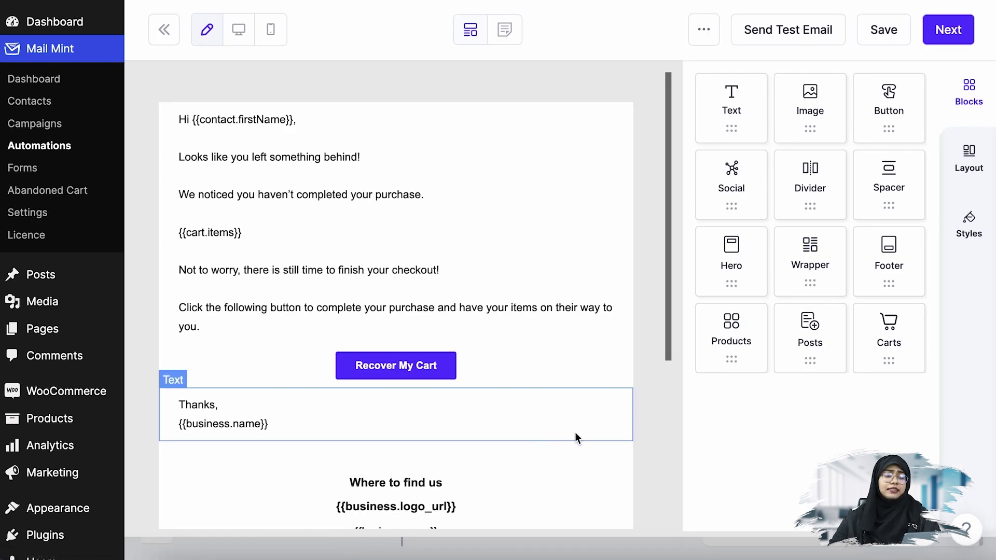
Locate the {{cart.items}} placeholder in the email's body text
left_click(295, 229)
left_click_drag(255, 229, 182, 233)
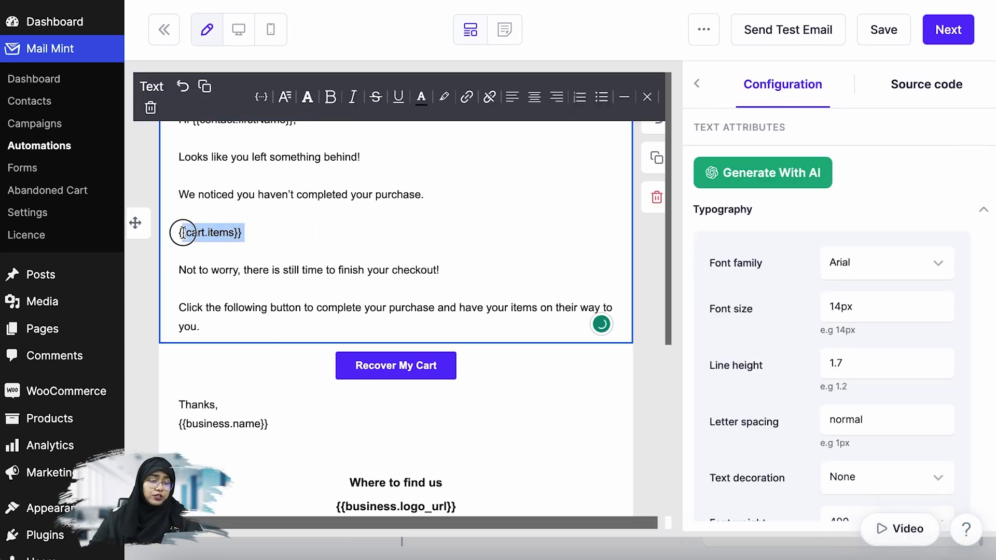
left_click(355, 212)
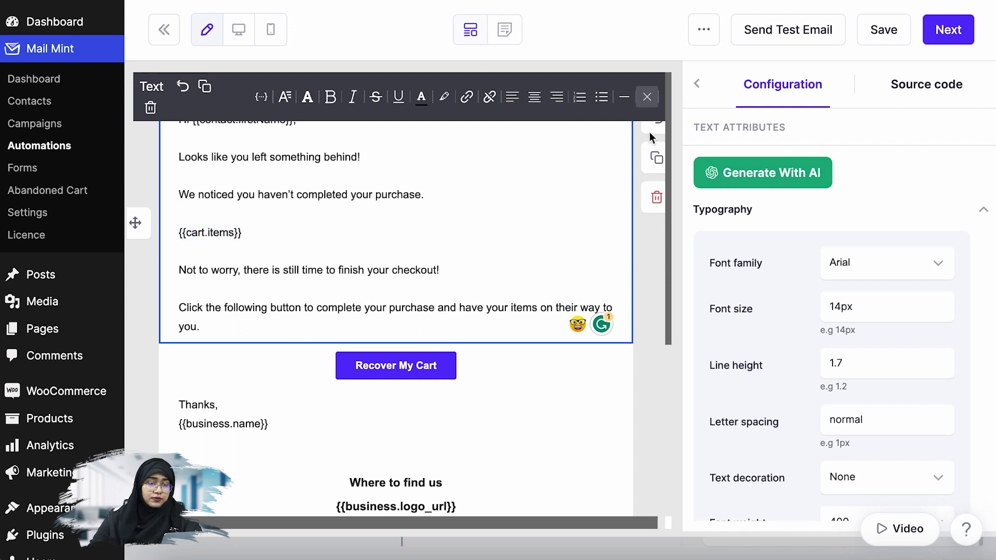
Add a Carts block between the body text and the Recover My Cart button
left_click(651, 223)
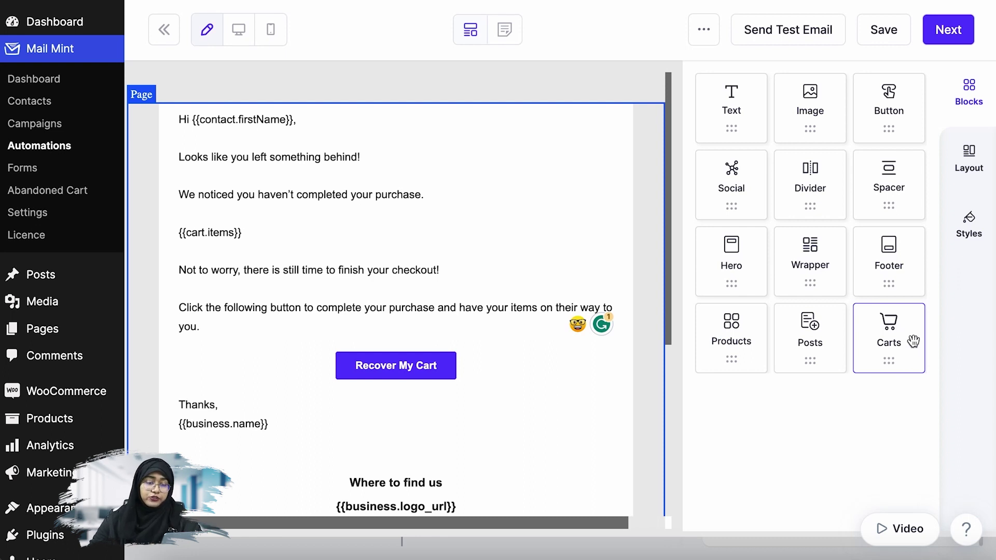
left_click_drag(913, 341, 556, 320)
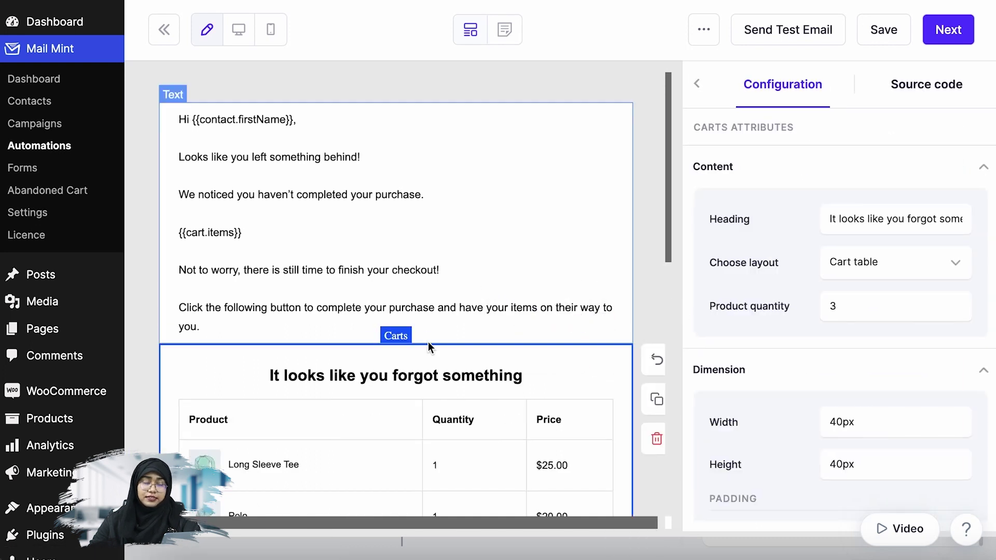
Delete the {{cart.items}} placeholder and its empty line from the email's body text
left_click(244, 232)
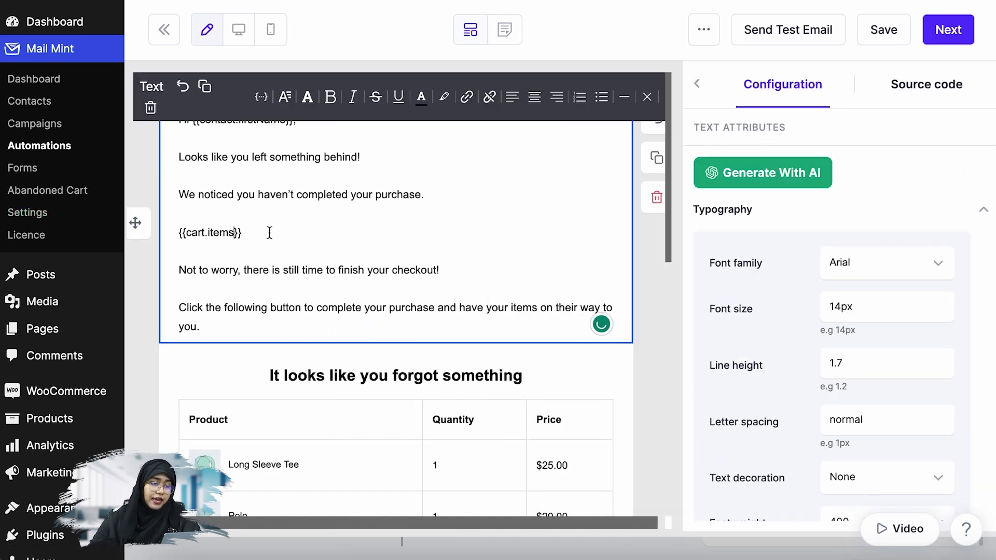
left_click_drag(244, 232, 162, 240)
key("BackSpace")
key("BackSpace")
key("BackSpace")
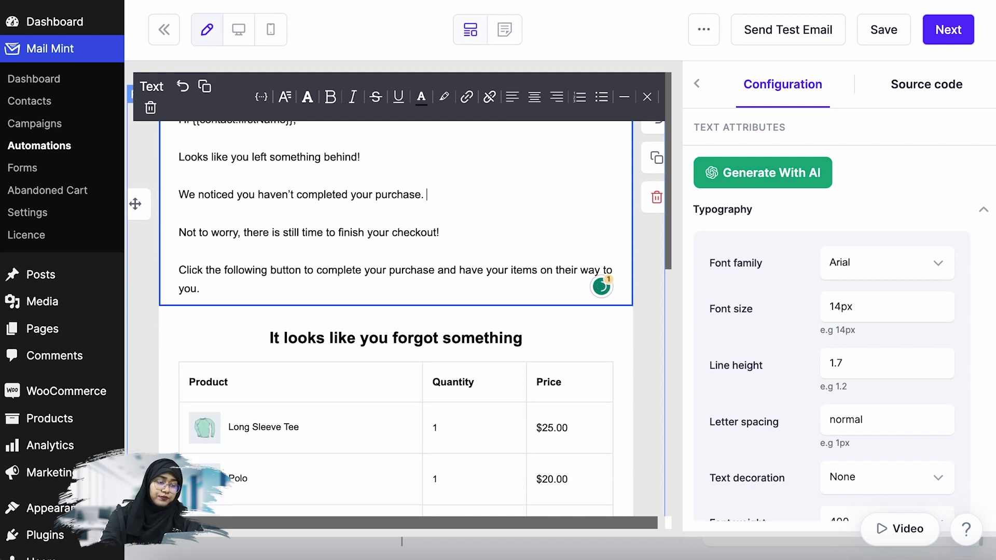
Change the Carts block's heading to "Oops You've forgot these!"
scroll(422, 257, "down", 5)
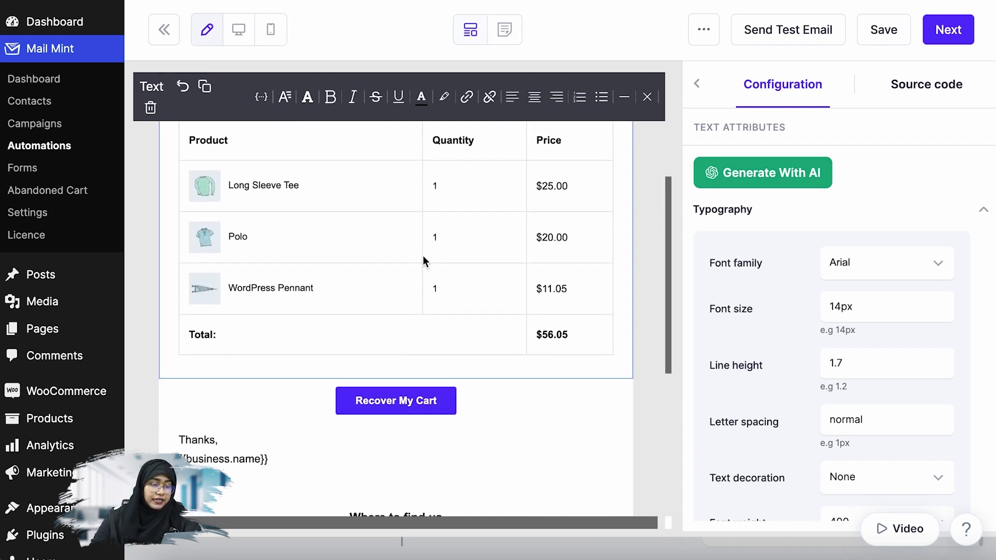
scroll(421, 257, "up", 2)
scroll(792, 250, "down", 1)
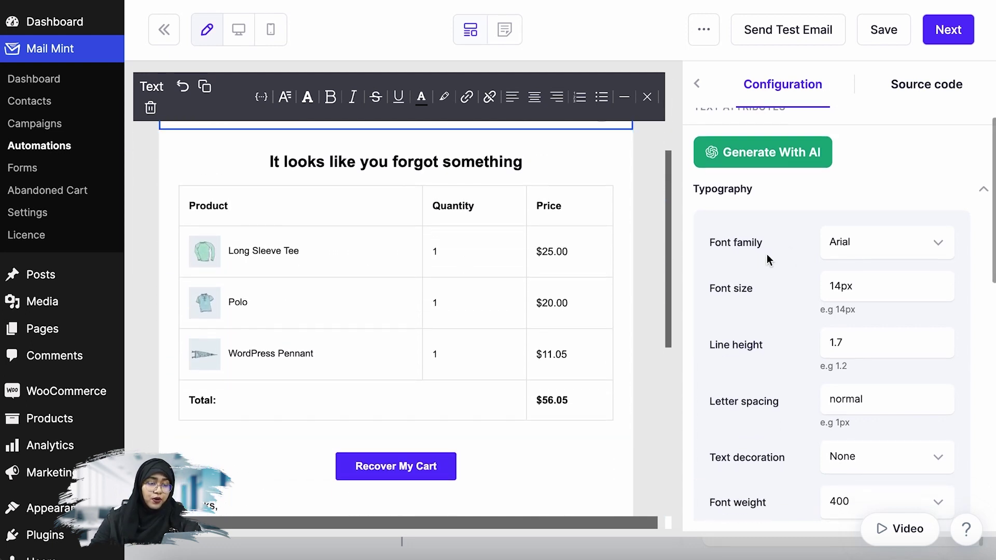
left_click(542, 266)
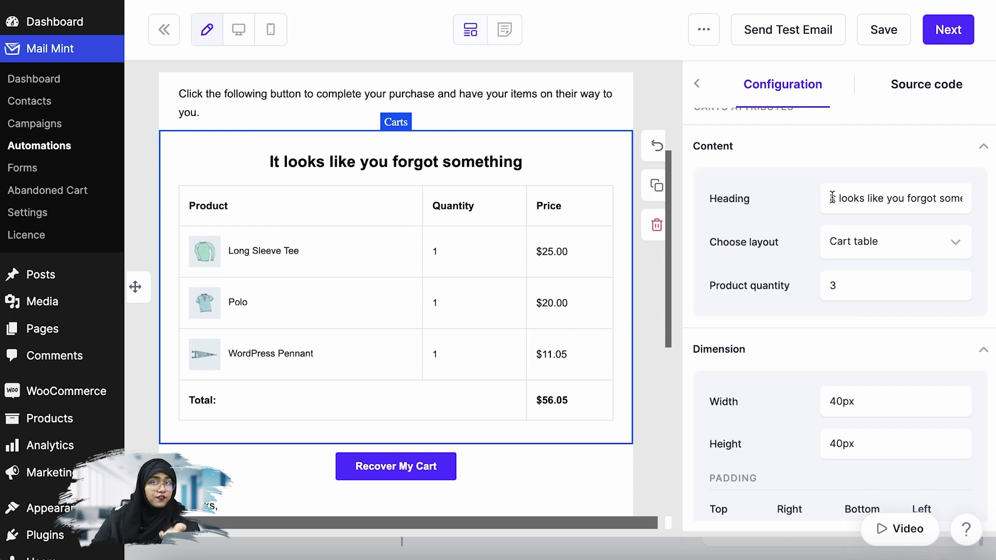
left_click_drag(828, 198, 963, 199)
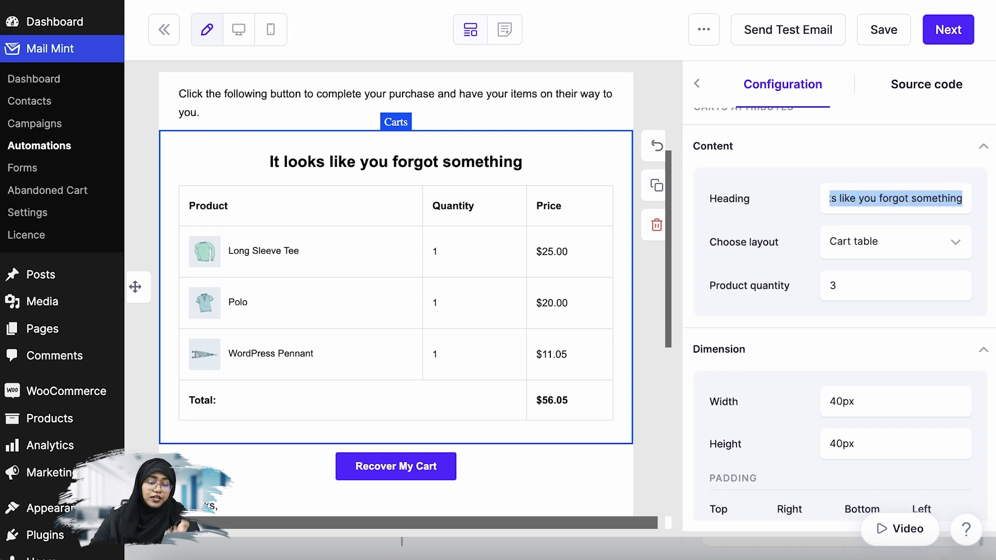
key("BackSpace")
type("Oop")
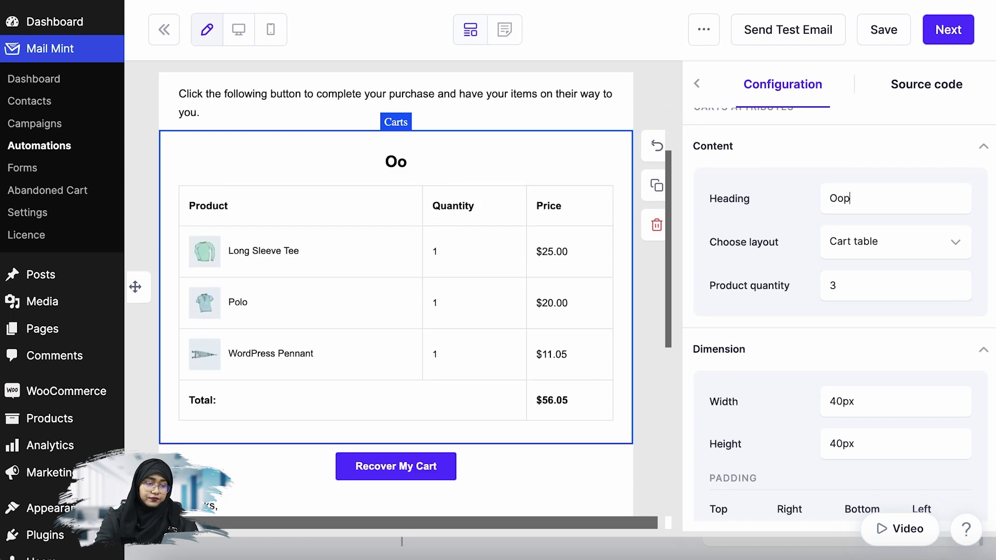
type("s You've forgot these!")
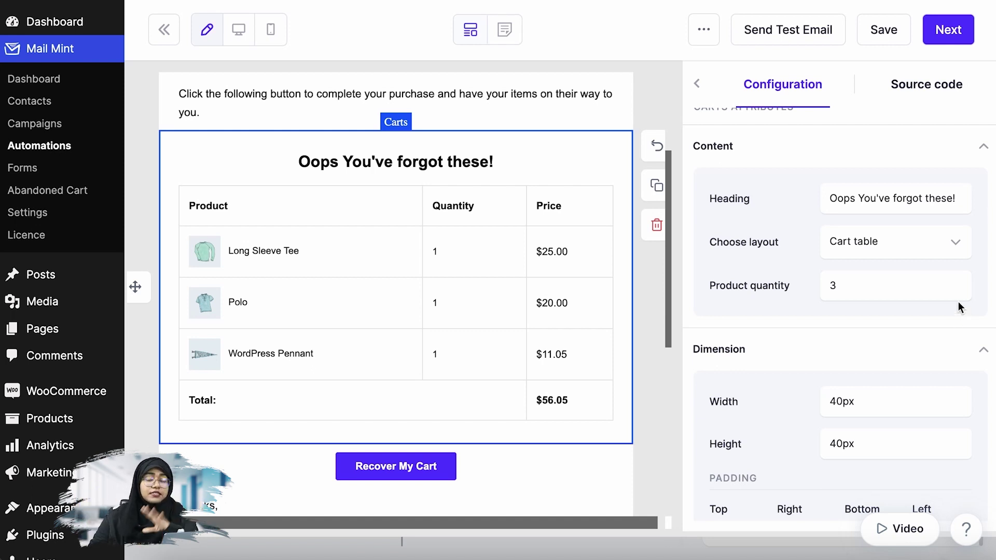
Try the Product grid layout on the Carts block and switch it back to Cart table
left_click(945, 248)
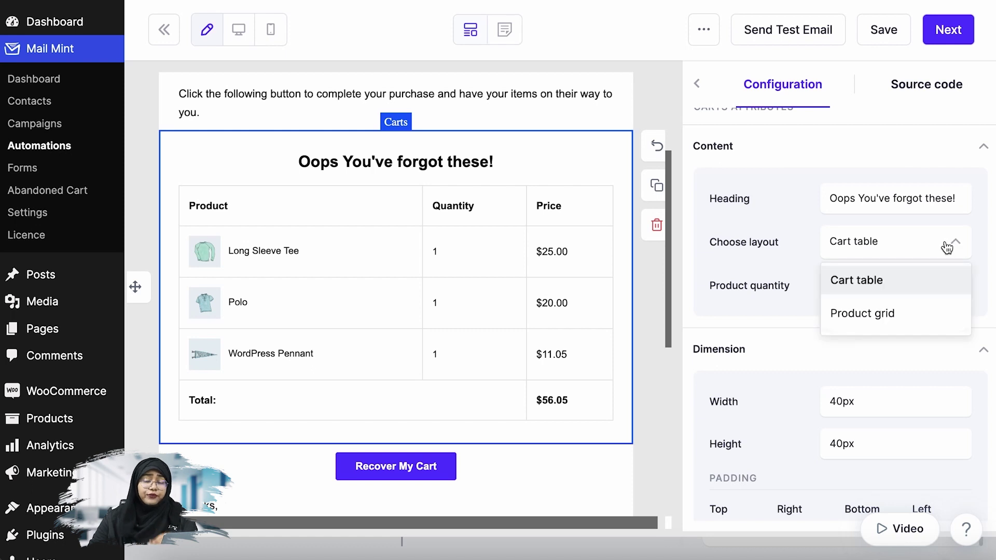
left_click(906, 314)
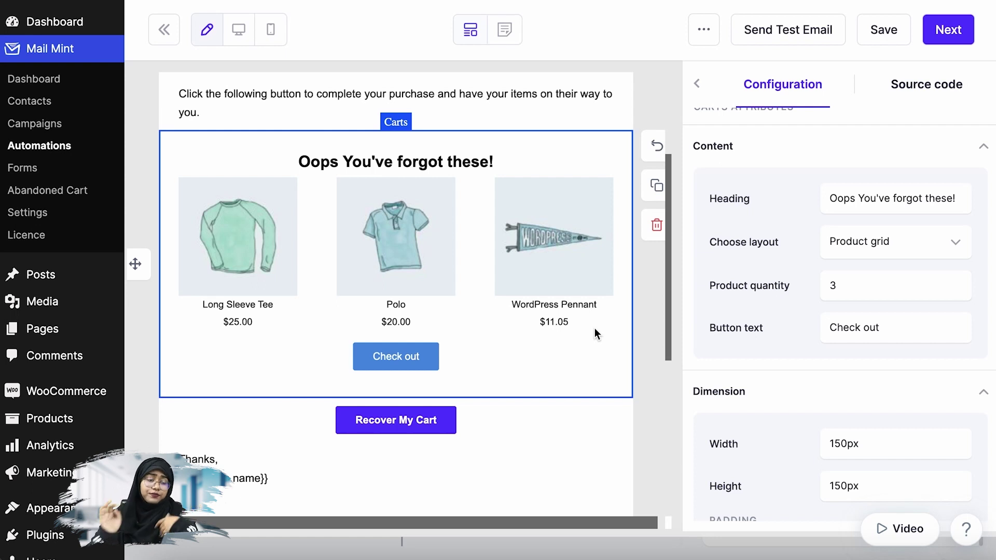
left_click(911, 243)
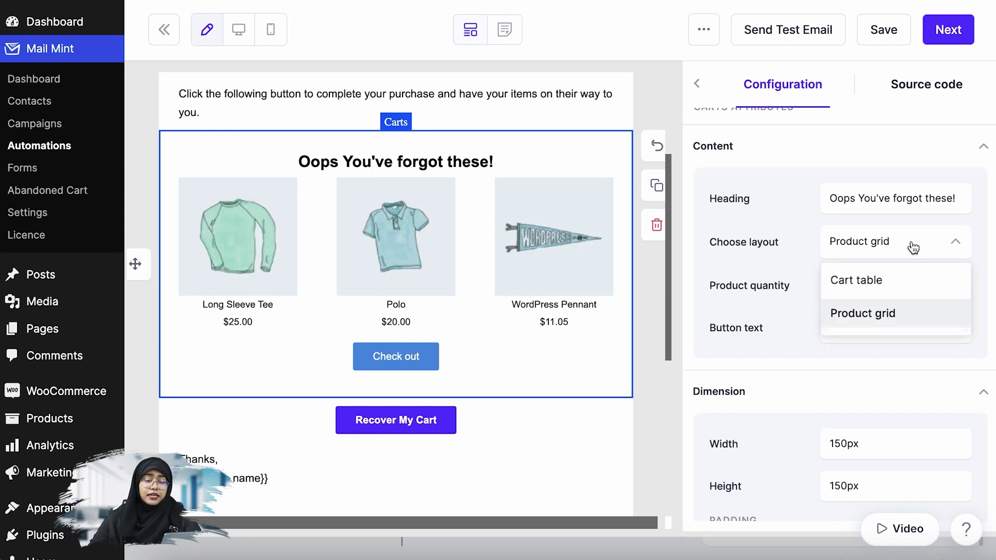
left_click(892, 287)
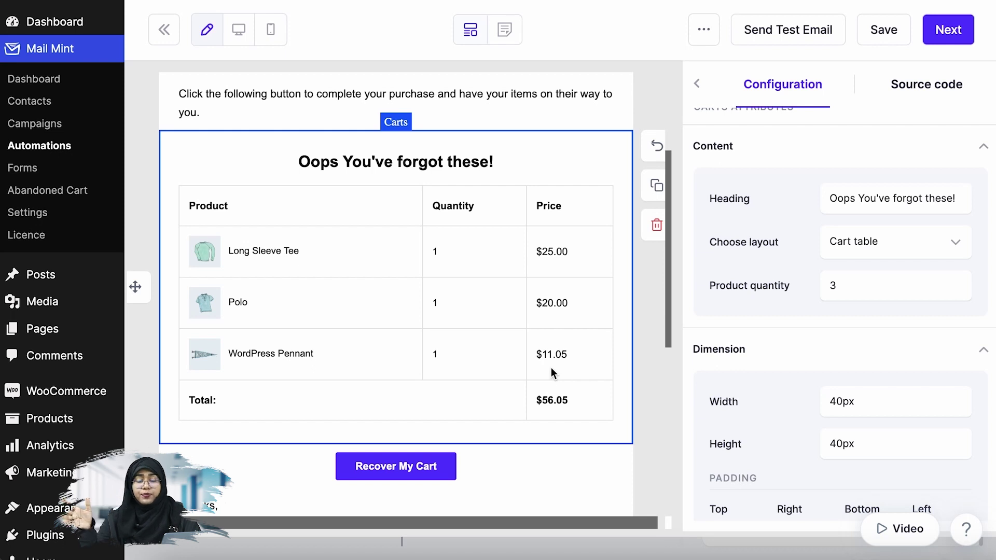
Switch the Carts block to the Product grid layout and open the Recover My Cart button's settings for comparison
left_click(892, 243)
left_click(896, 310)
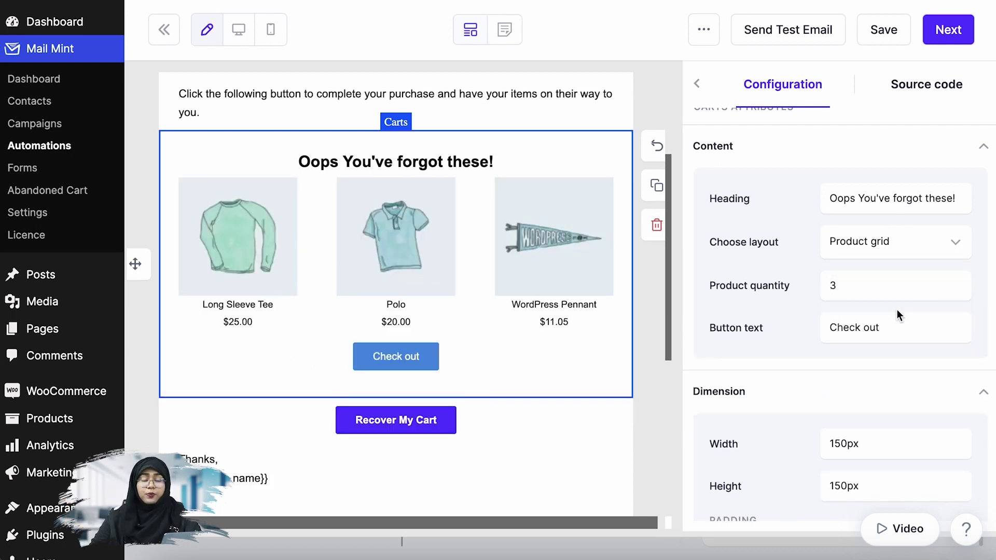
left_click(508, 428)
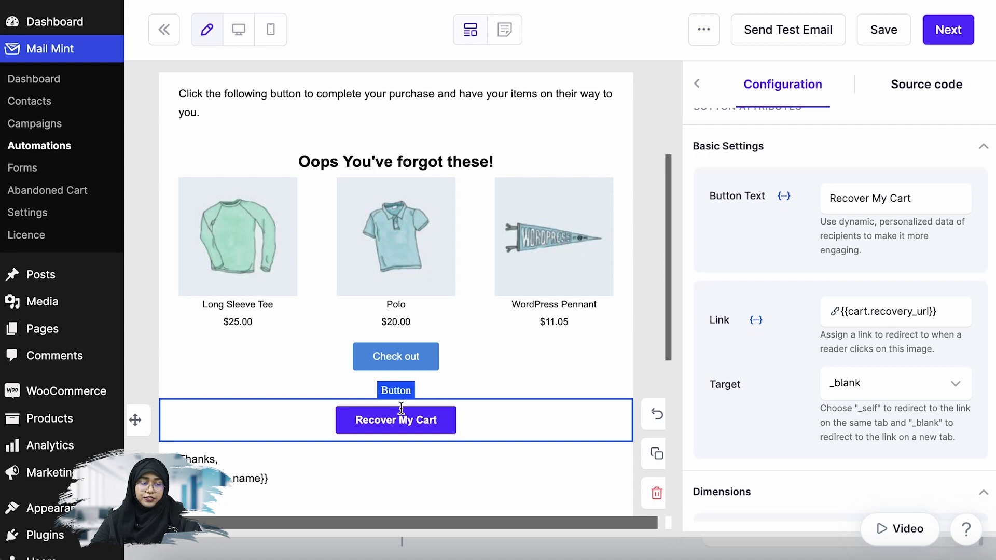
Set the Carts block to the Cart table layout with a product quantity of 4
left_click(515, 347)
left_click(914, 251)
left_click(898, 280)
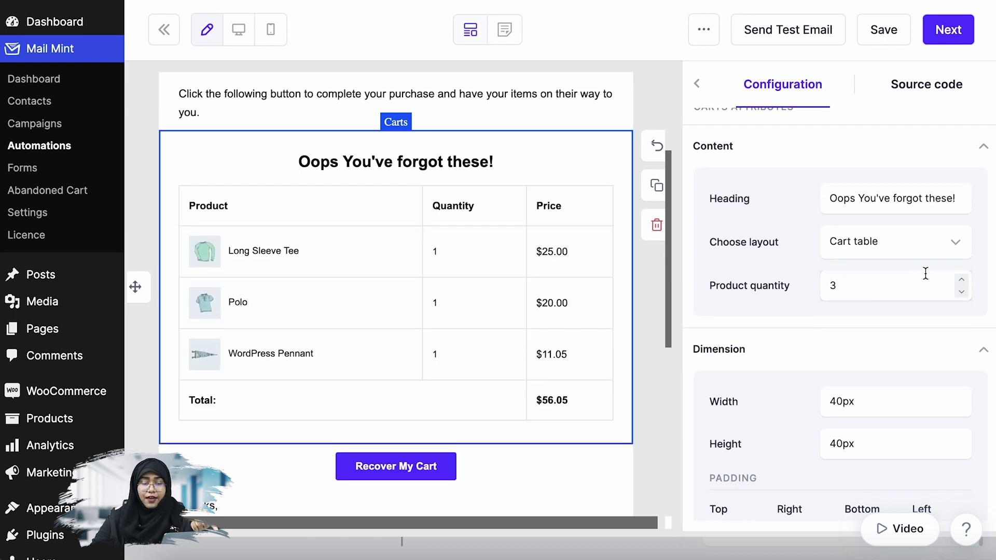
left_click(962, 279)
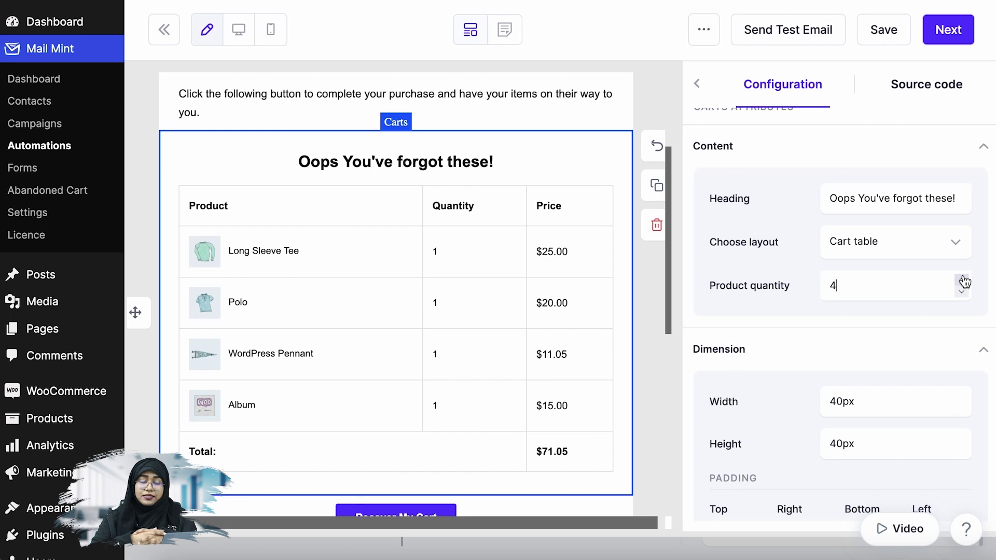
Color the Carts block's product names red (#d0021b) and its product quantities purple (#bd10e0)
scroll(964, 280, "down", 5)
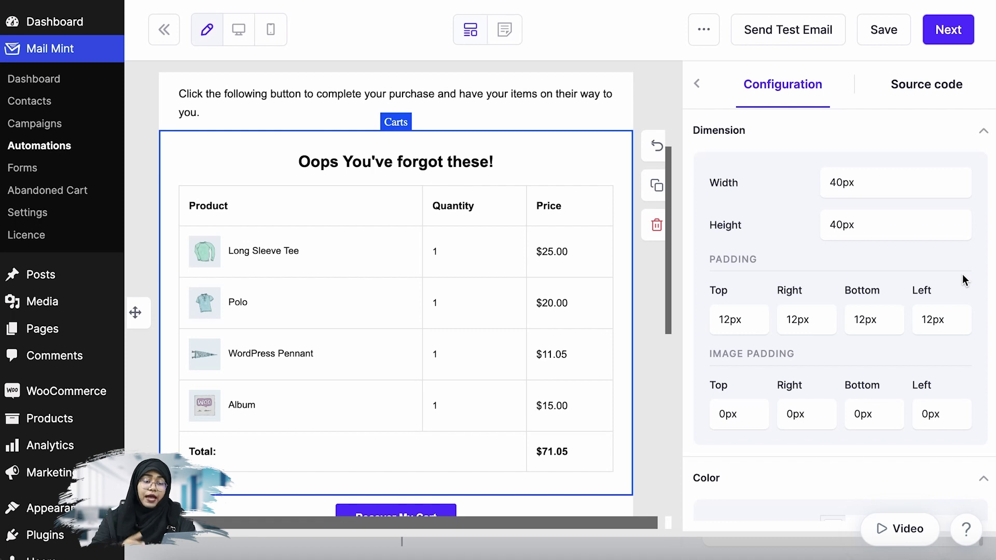
scroll(962, 280, "down", 10)
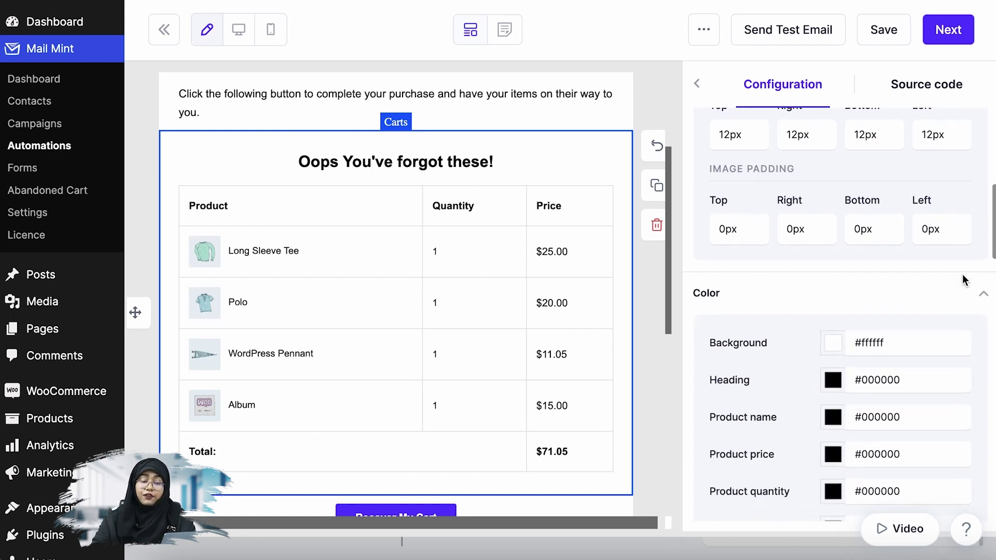
scroll(849, 317, "down", 20)
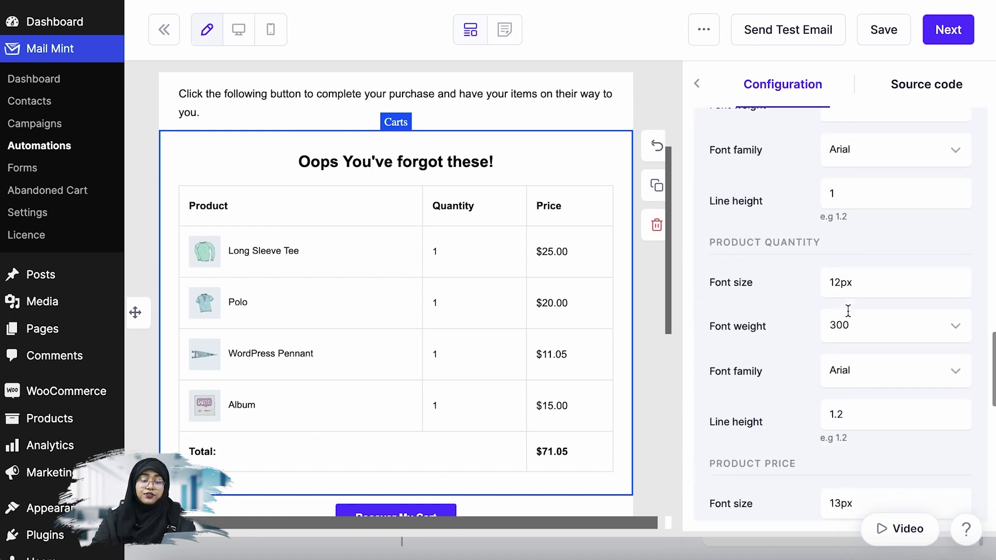
scroll(849, 316, "down", 2)
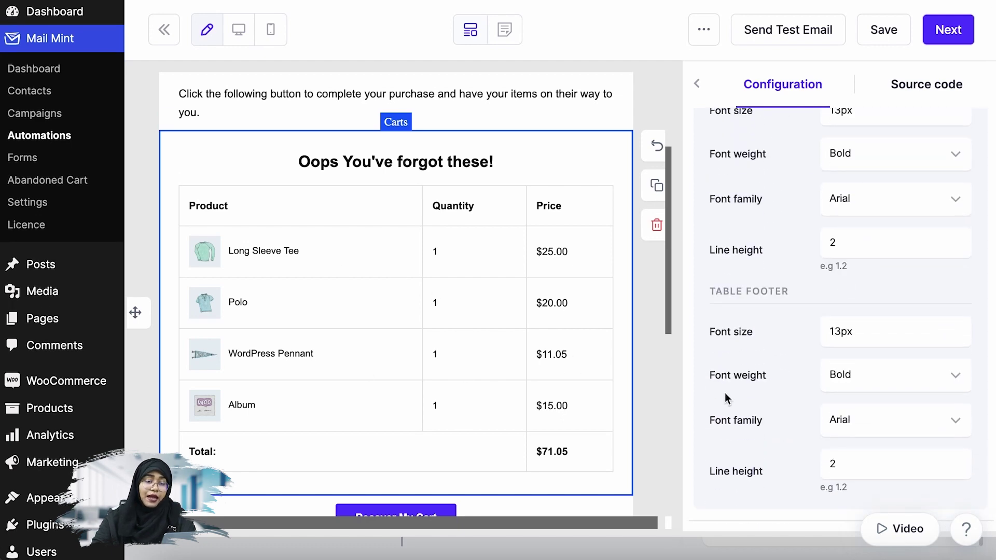
scroll(726, 396, "up", 15)
scroll(726, 396, "up", 1)
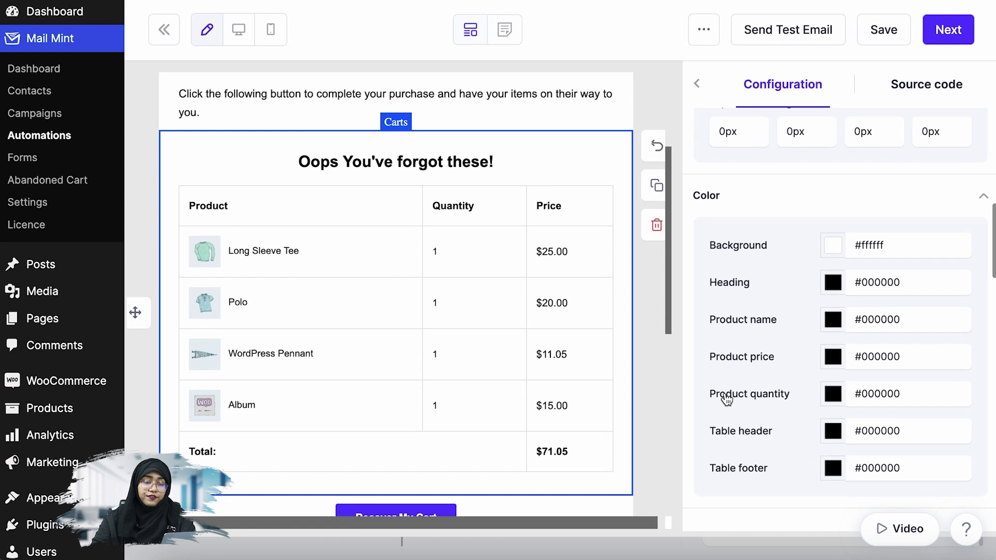
left_click(840, 321)
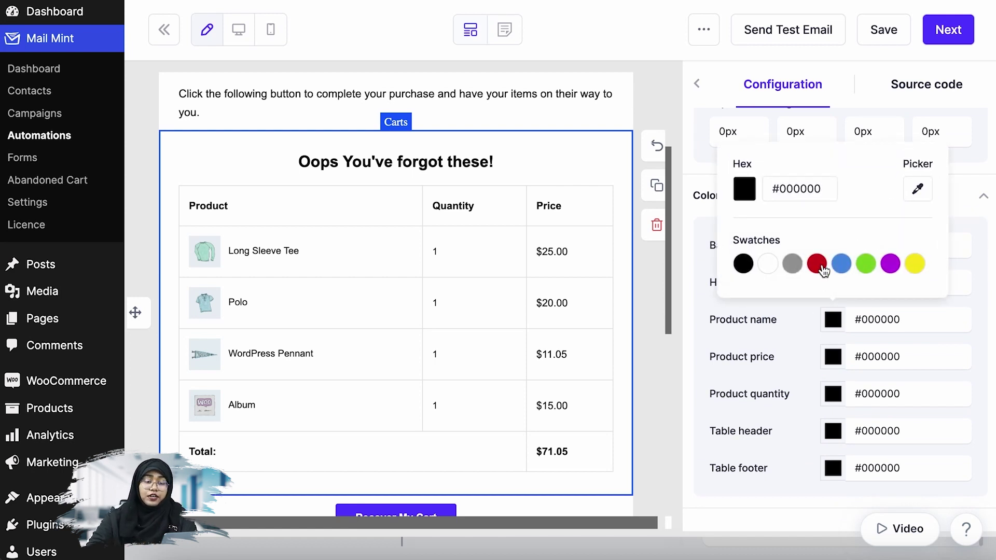
left_click(817, 265)
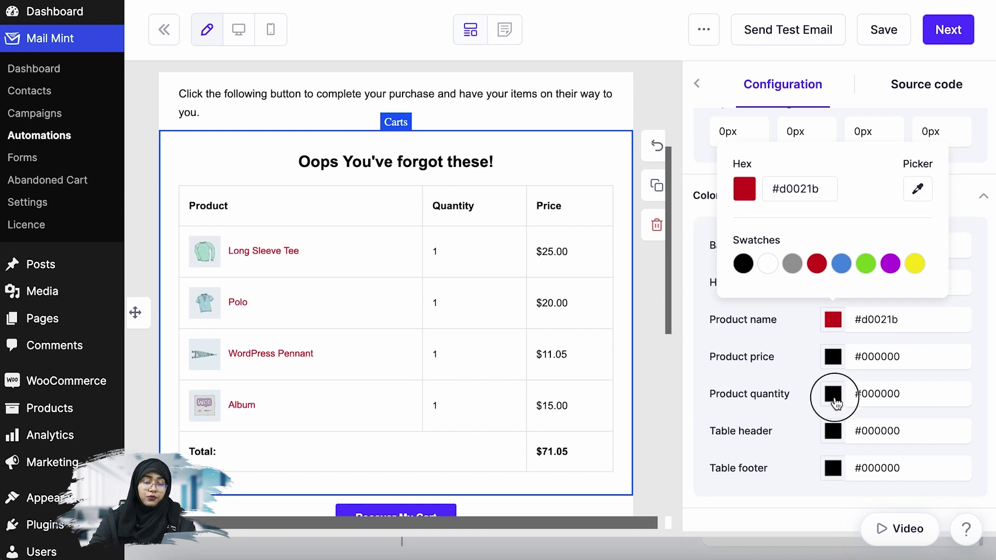
left_click(833, 395)
left_click(891, 340)
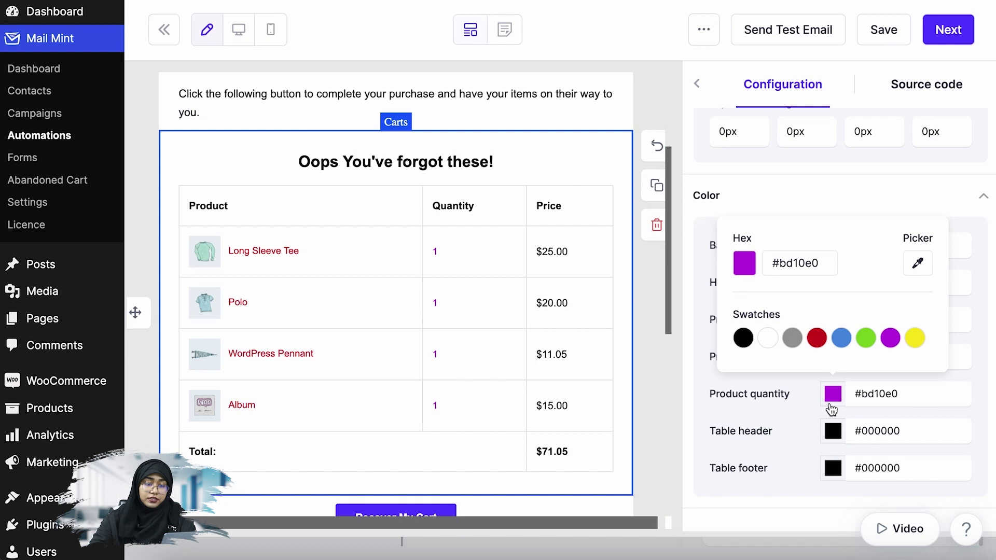
Color the Carts block's table footer purple (#bd10e0) and look over the block's typography settings
scroll(832, 410, "down", 1)
left_click(833, 420)
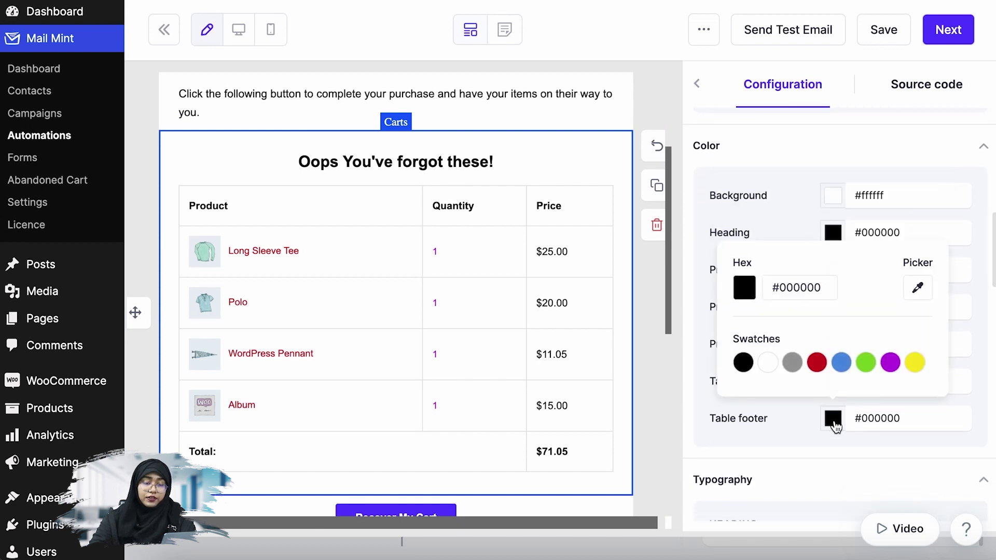
left_click(890, 362)
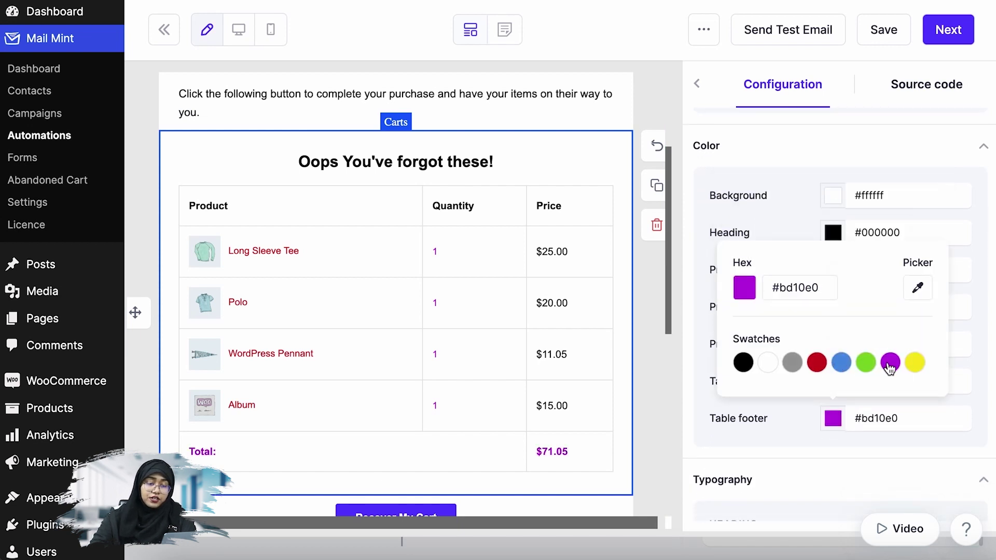
scroll(778, 456, "down", 2)
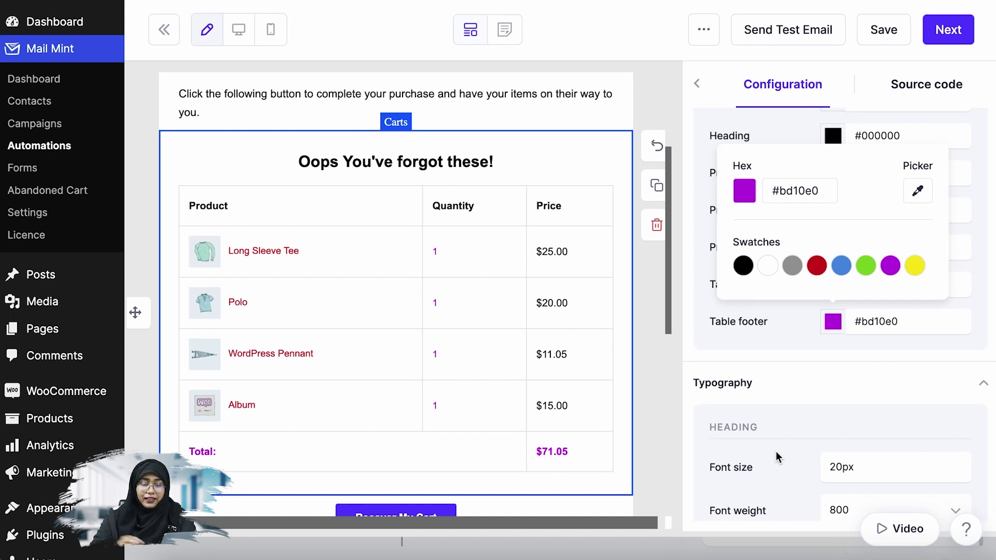
scroll(776, 450, "down", 10)
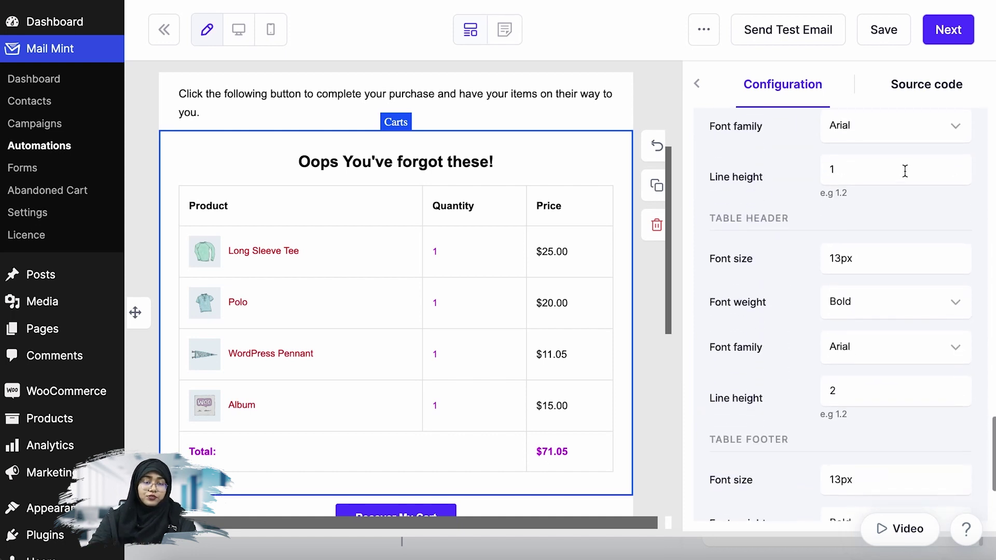
Finish the email design to return to the workflow and open the Abandoned Cart trigger's settings
left_click(963, 37)
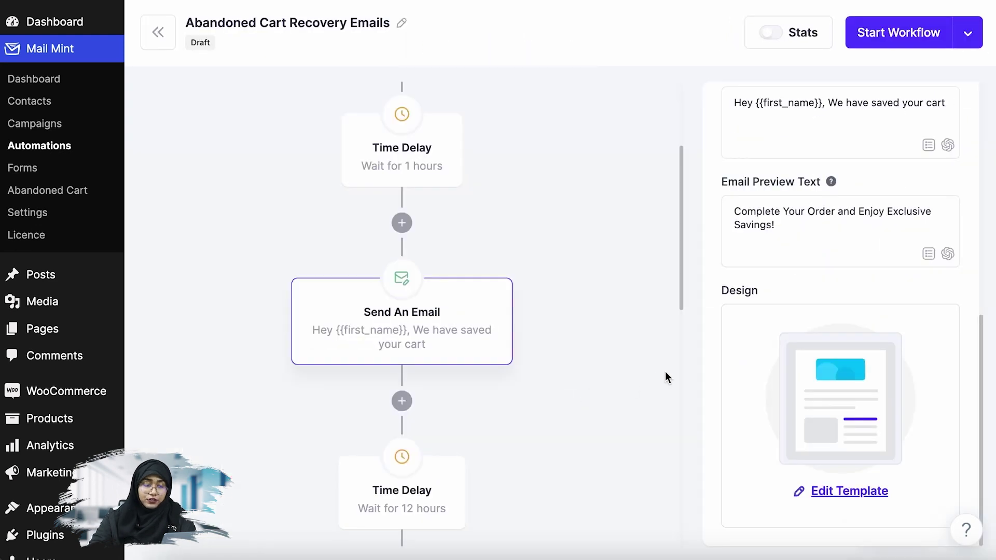
scroll(664, 371, "up", 4)
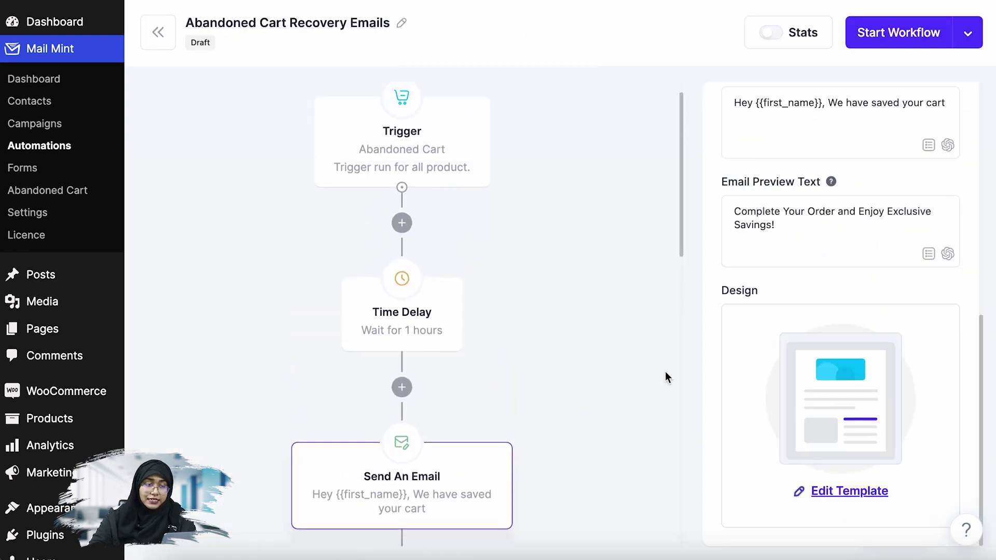
left_click(451, 166)
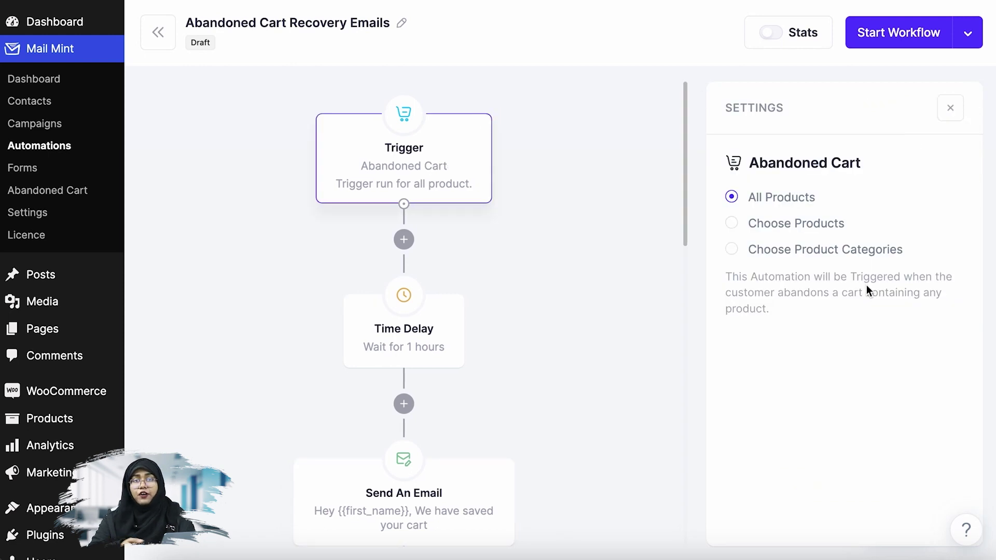